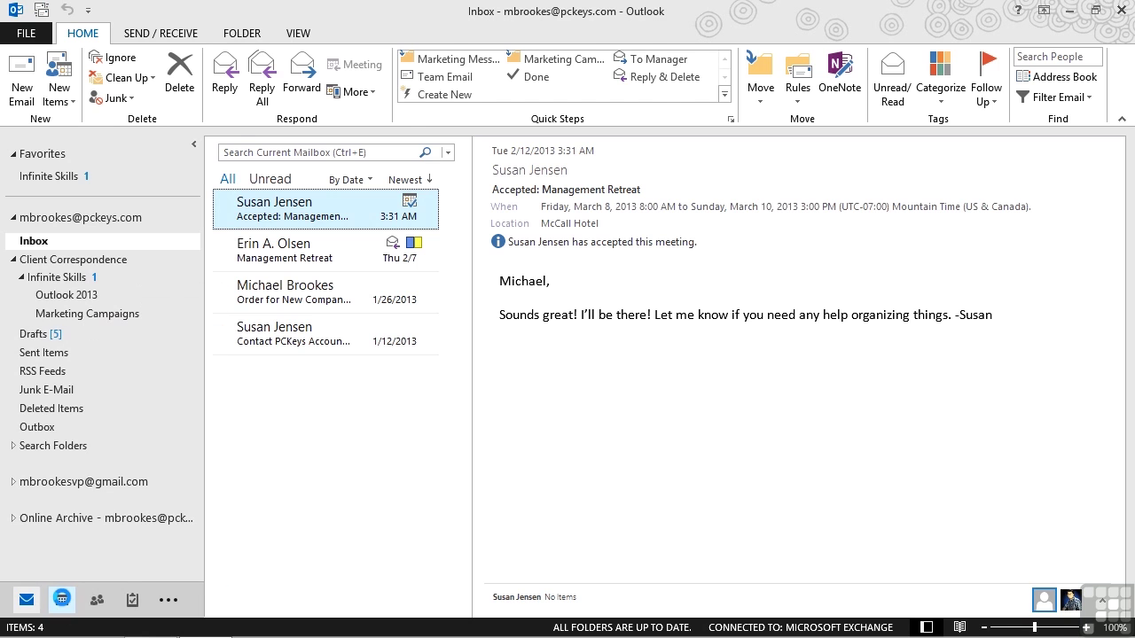
# - Switch to the February 2013 calendar and show its Monthly Style print preview
pyautogui.click(62, 601)
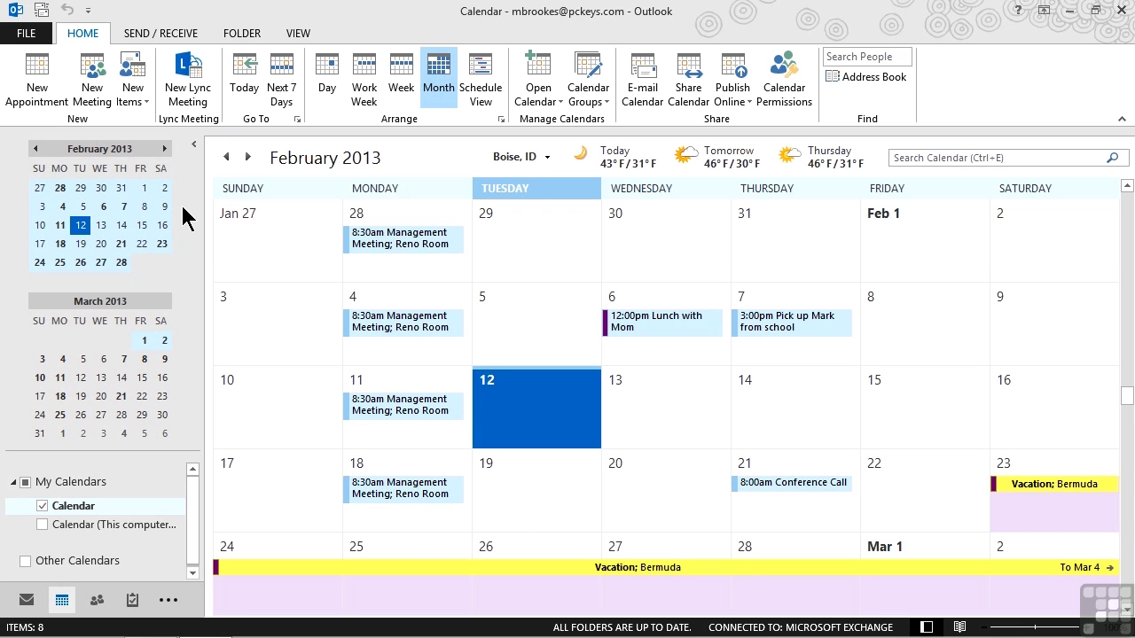
pyautogui.hotkey('ctrl', 'p')
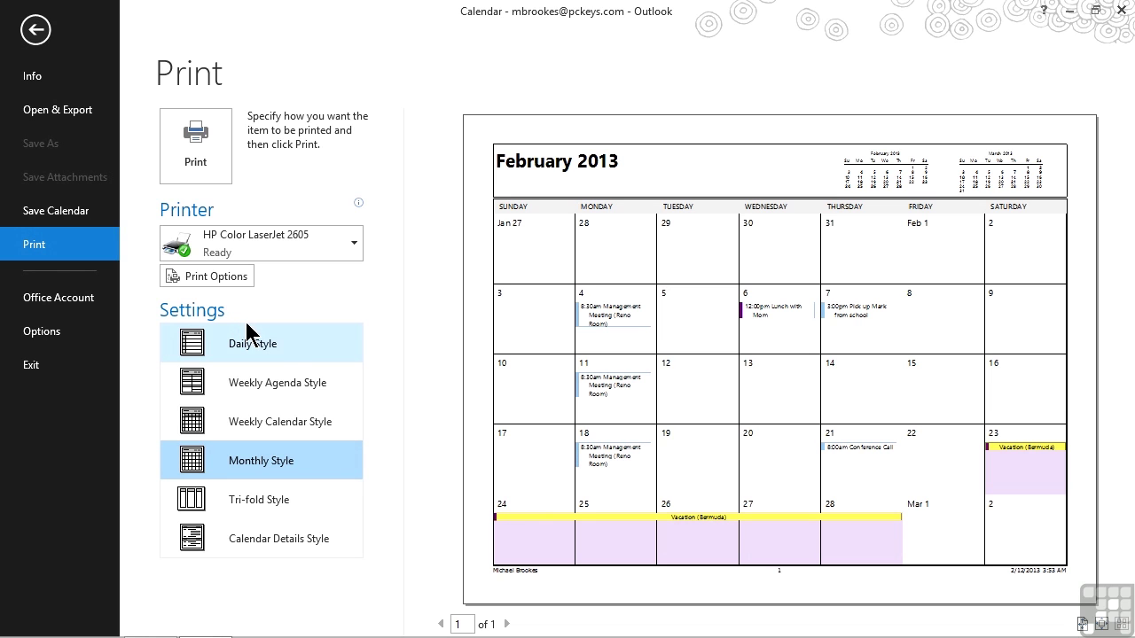
pyautogui.click(293, 353)
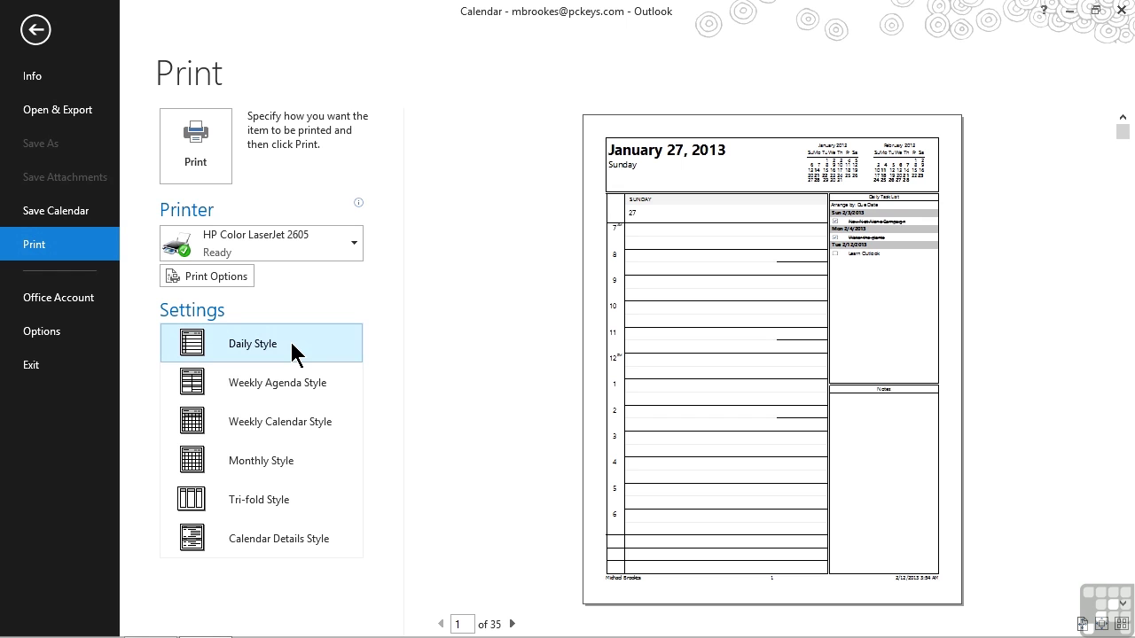
pyautogui.click(311, 387)
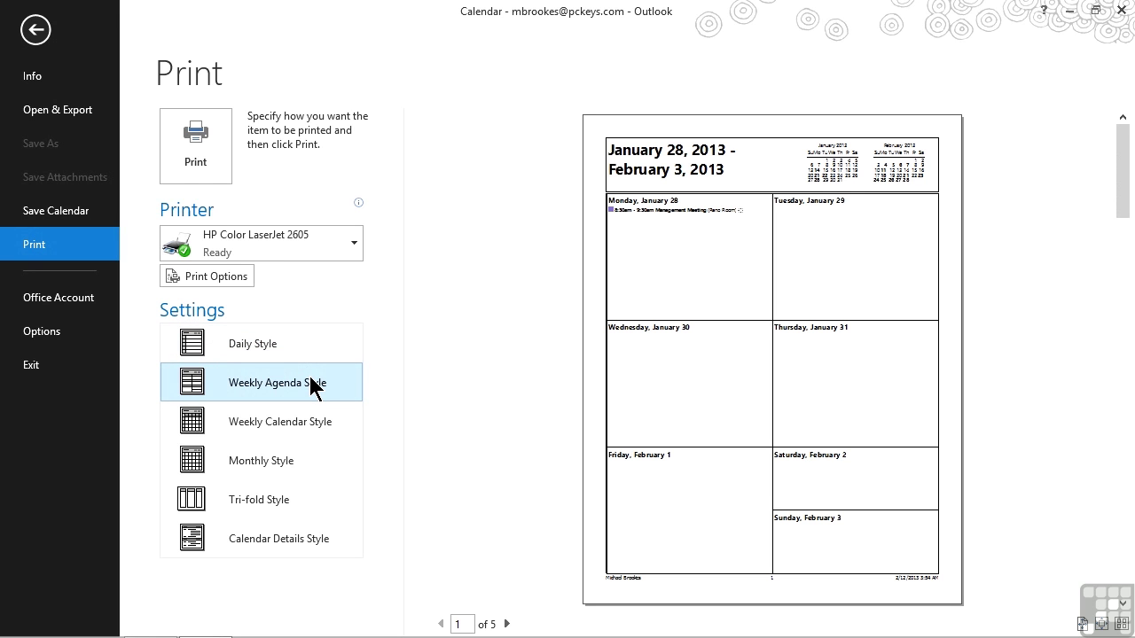
pyautogui.click(317, 421)
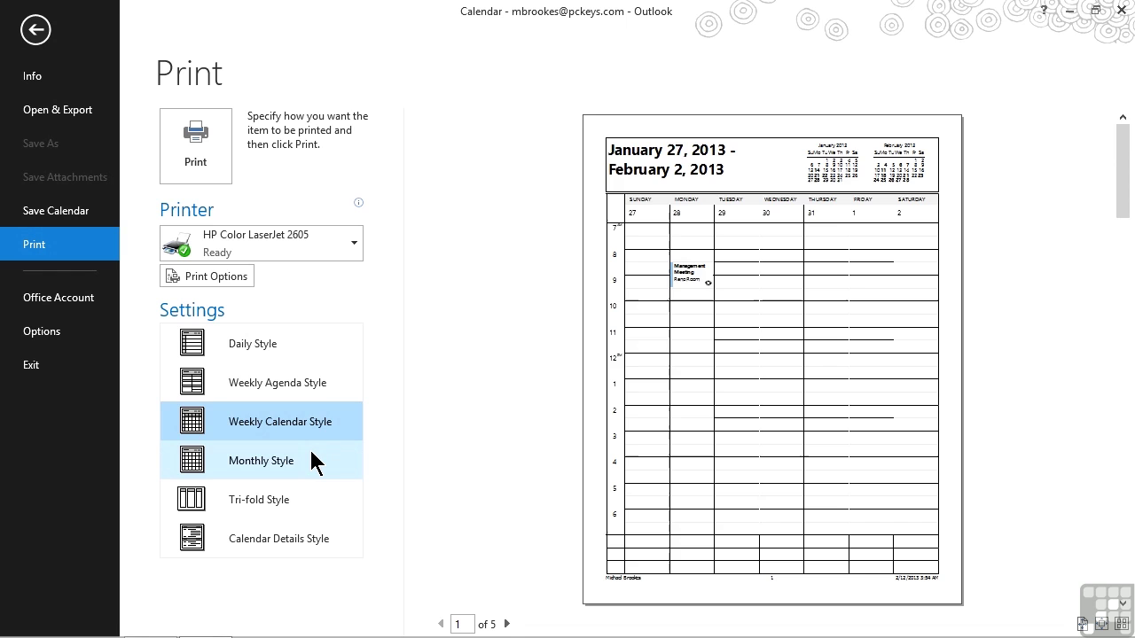
pyautogui.click(309, 449)
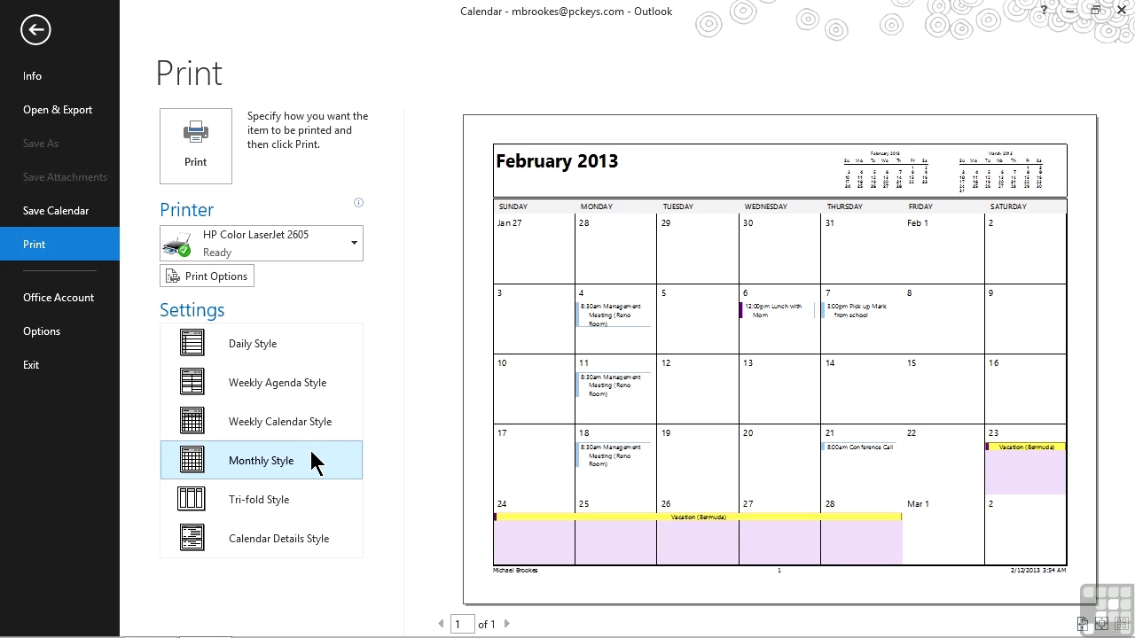
pyautogui.click(317, 496)
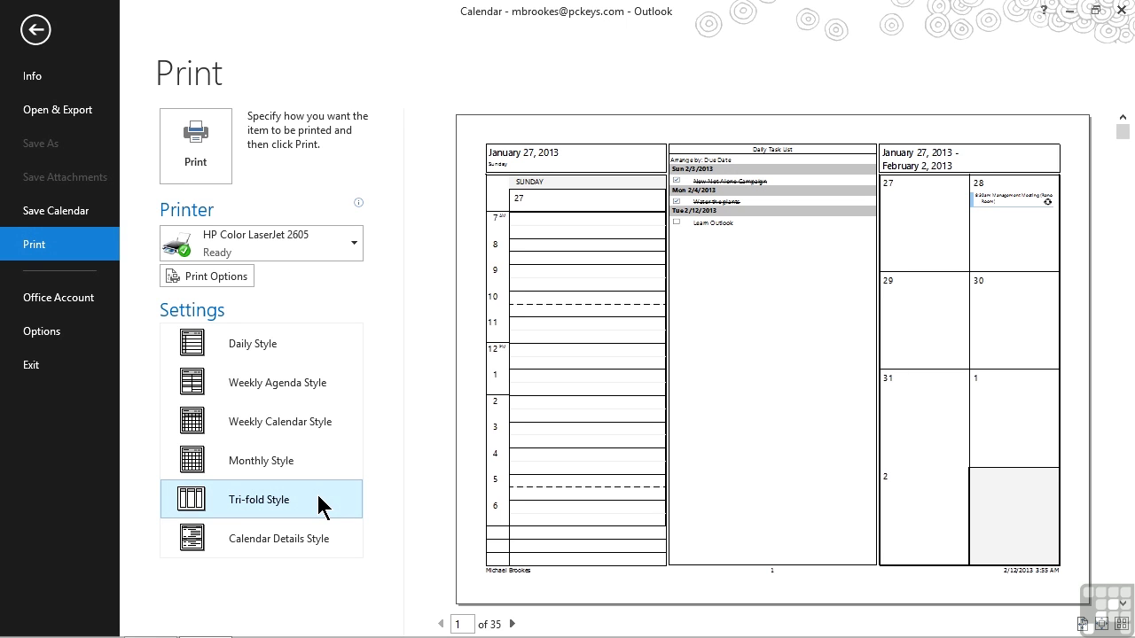
pyautogui.click(336, 499)
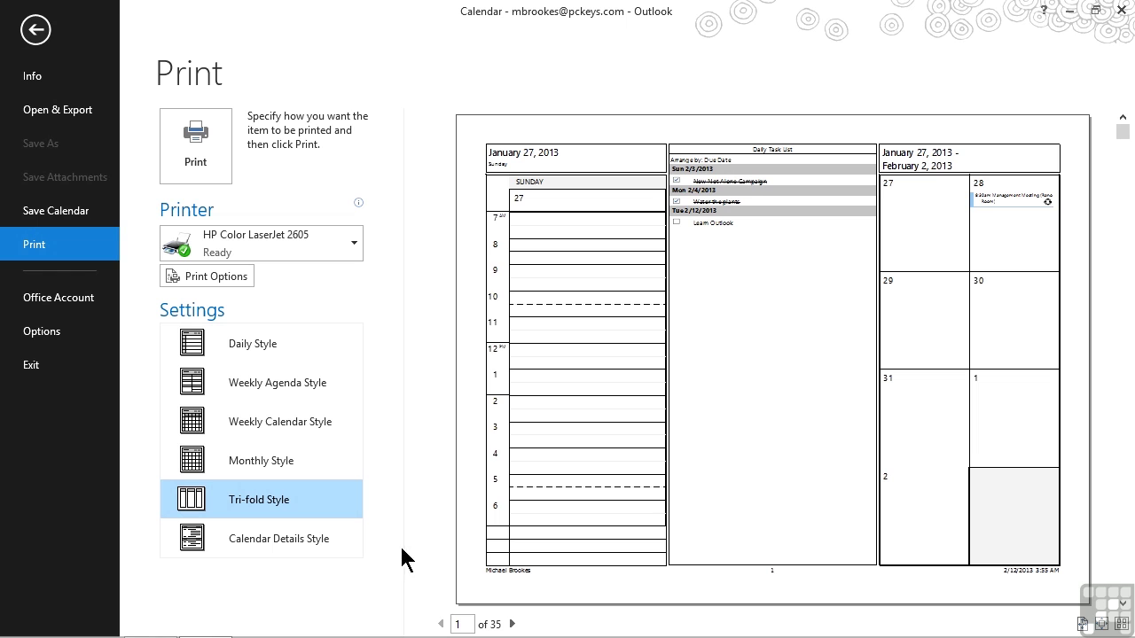
pyautogui.click(301, 543)
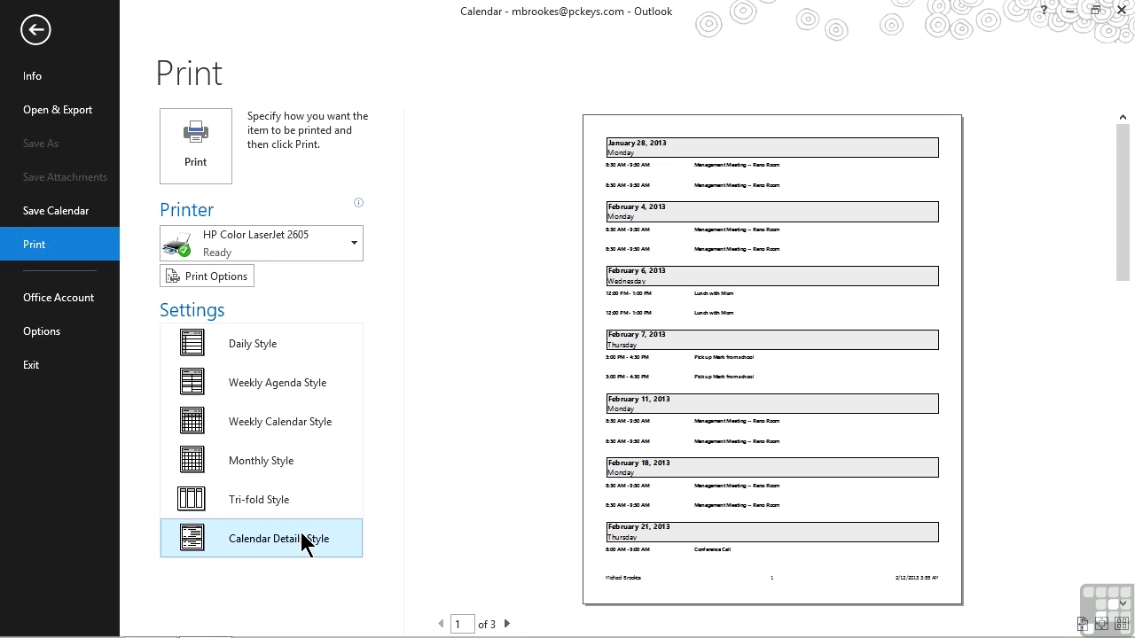
pyautogui.click(298, 477)
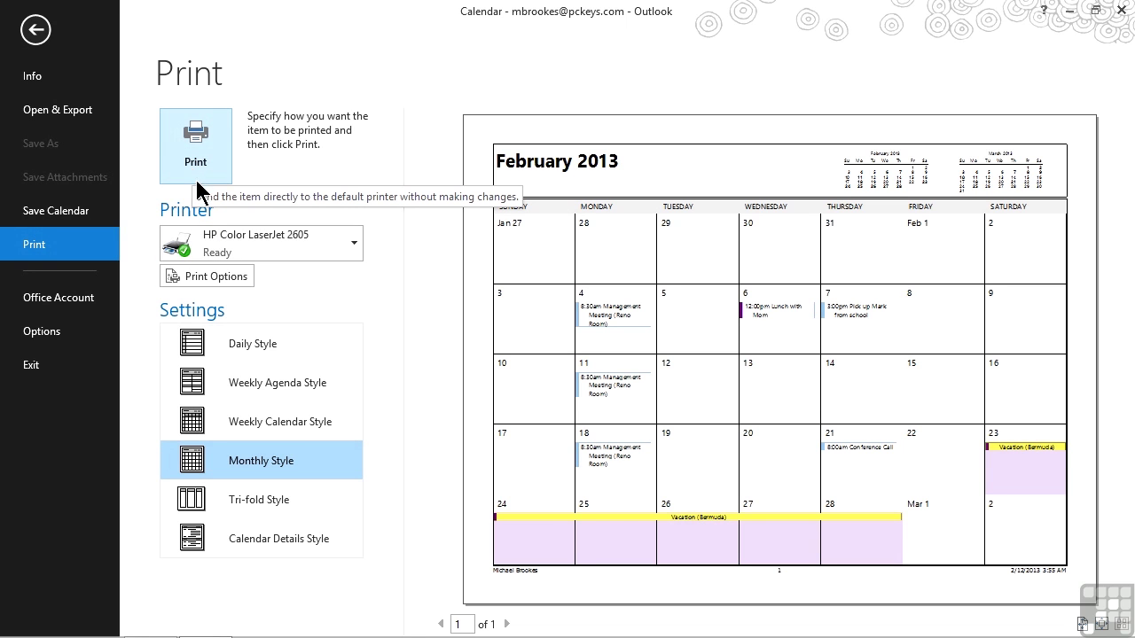
# - Open the full Print dialog and drop down the print range Start date chooser
pyautogui.click(206, 277)
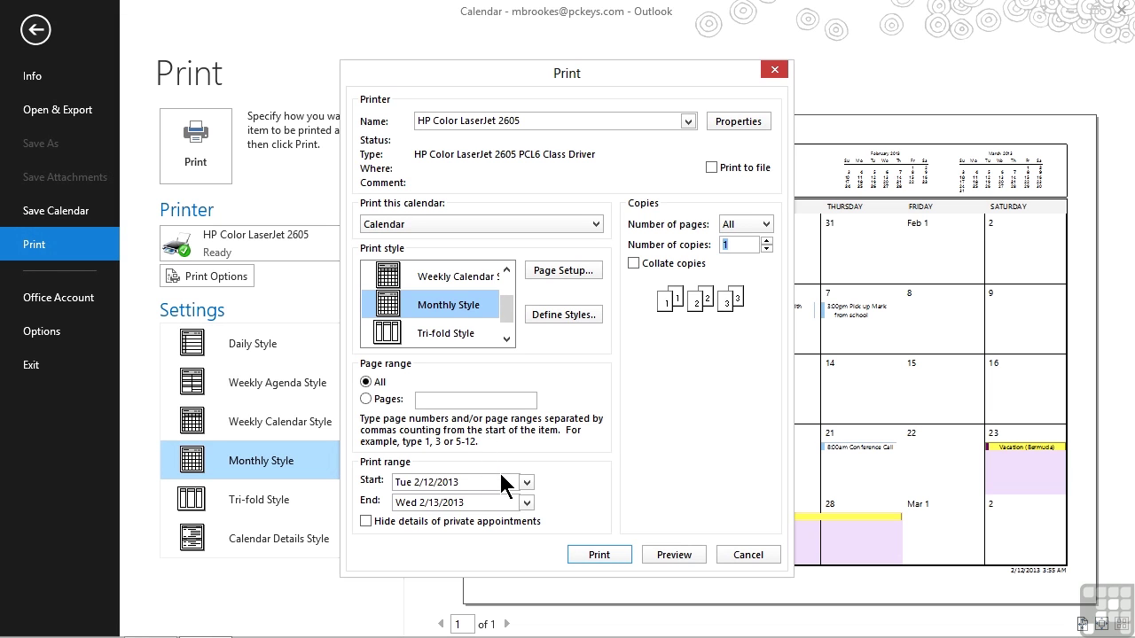
pyautogui.click(526, 483)
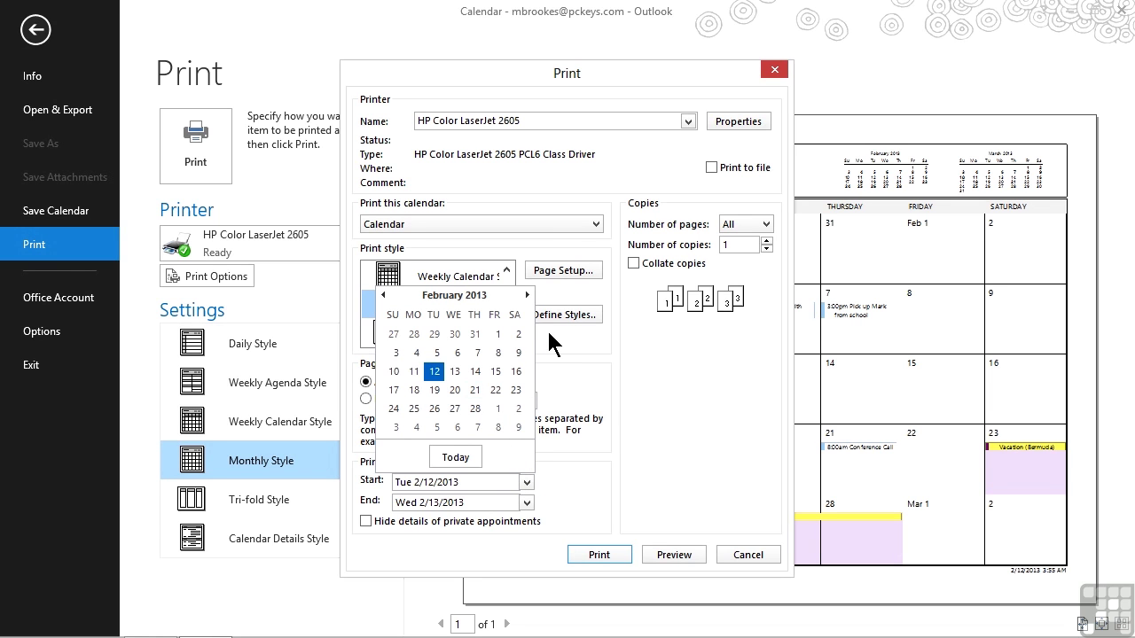
# - Set the print range from Fri 2/1/2013 through Sun 3/31/2013
pyautogui.click(498, 334)
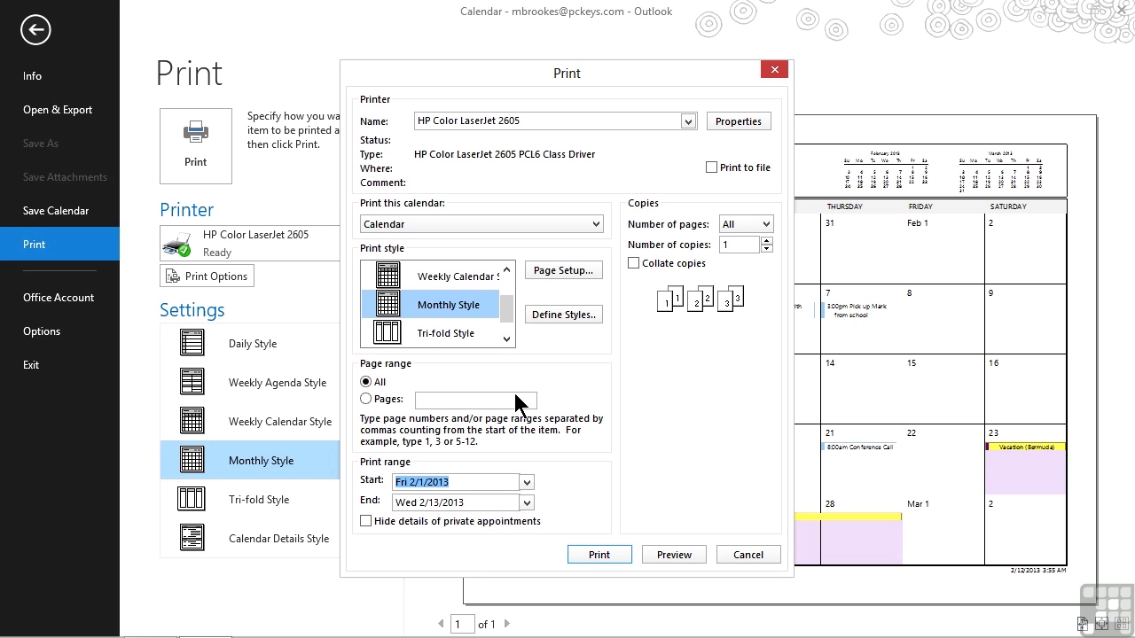
pyautogui.click(527, 503)
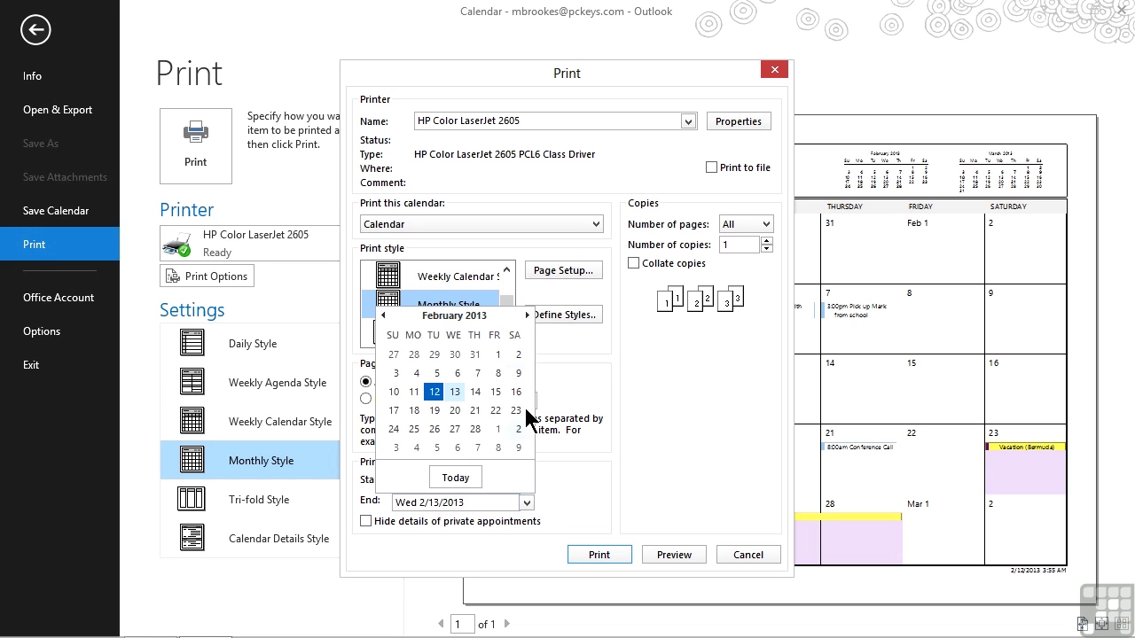
pyautogui.click(526, 315)
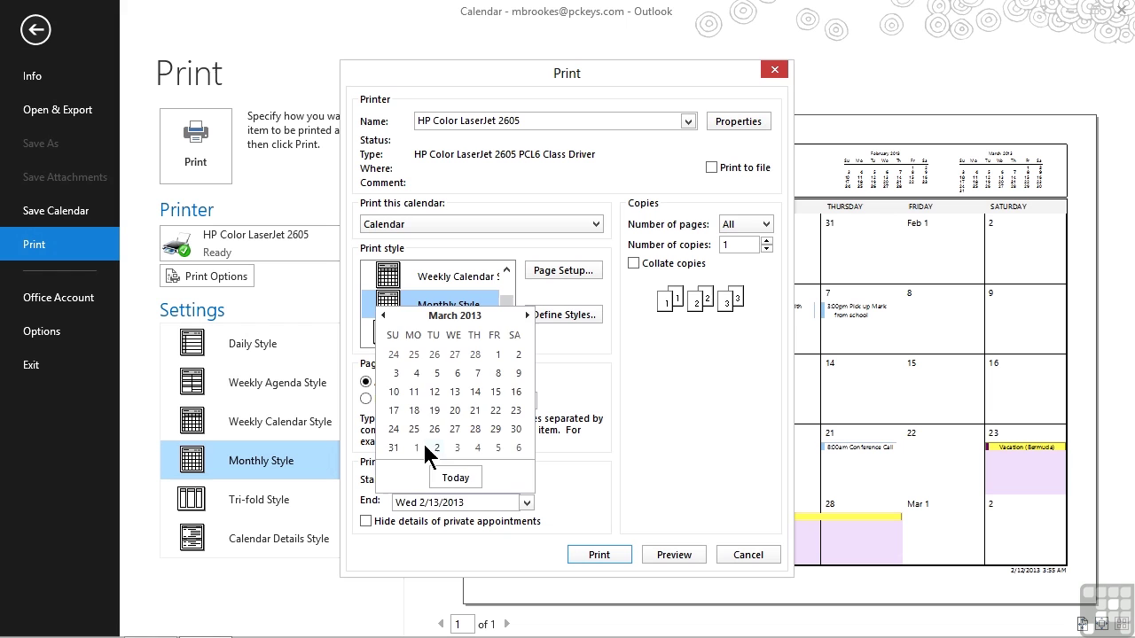
pyautogui.click(393, 448)
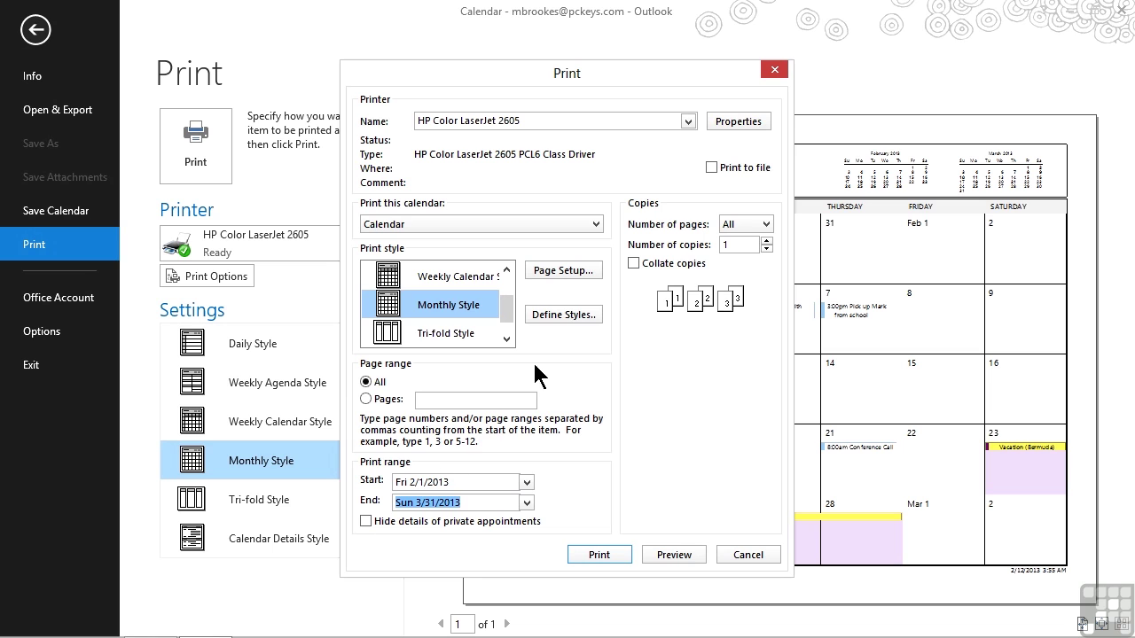
# - In Monthly Style page setup, set the layout to 1 page/month
pyautogui.click(581, 280)
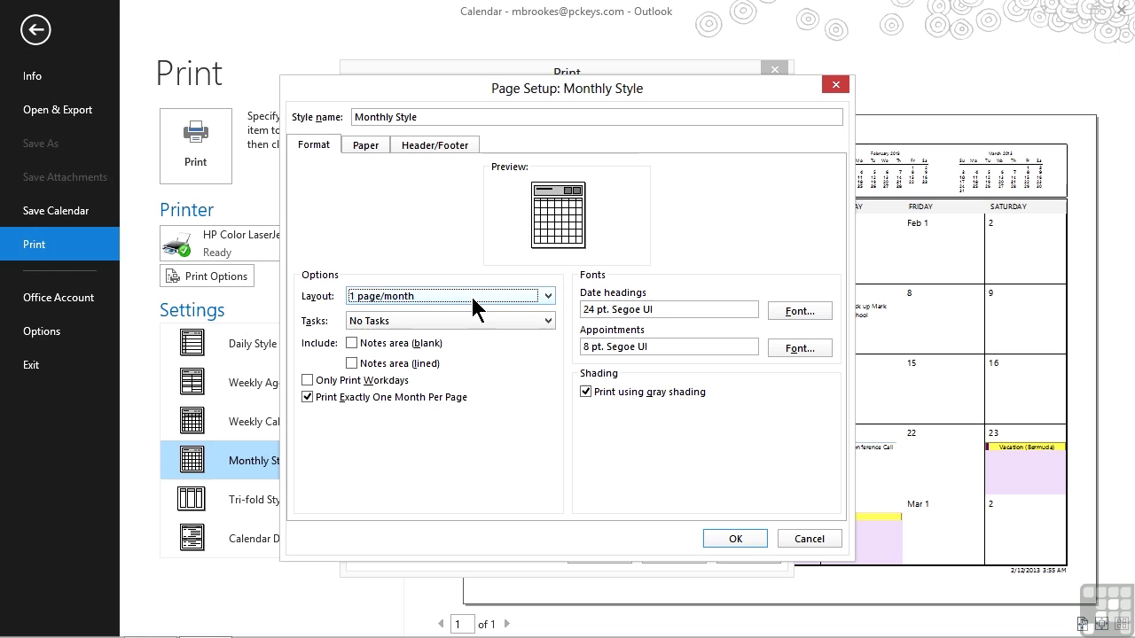
pyautogui.click(547, 298)
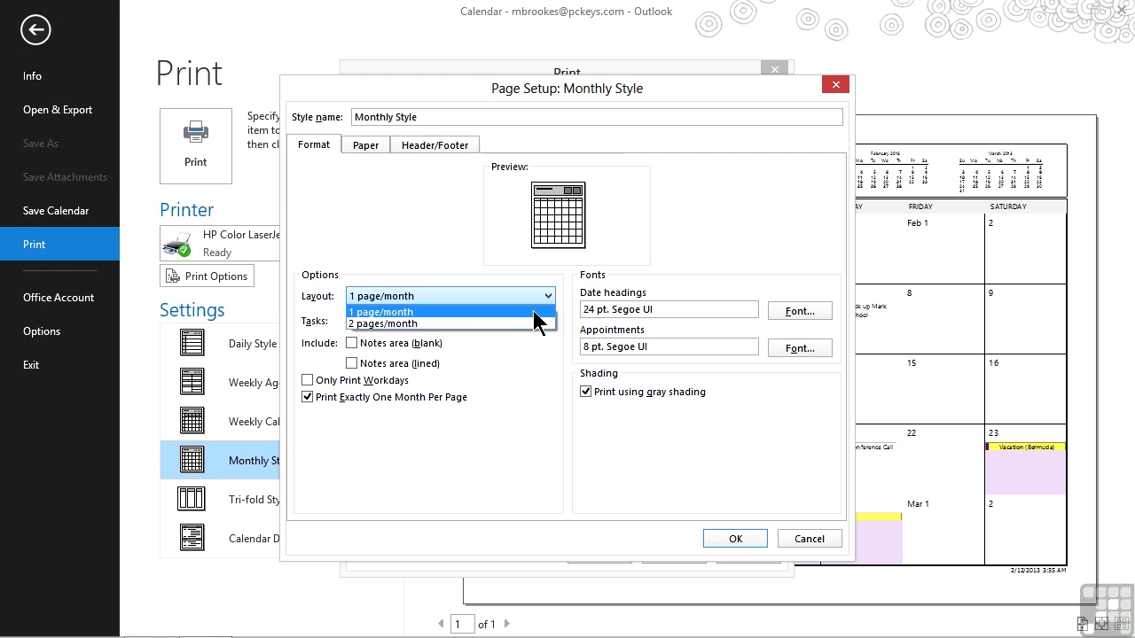
pyautogui.click(531, 322)
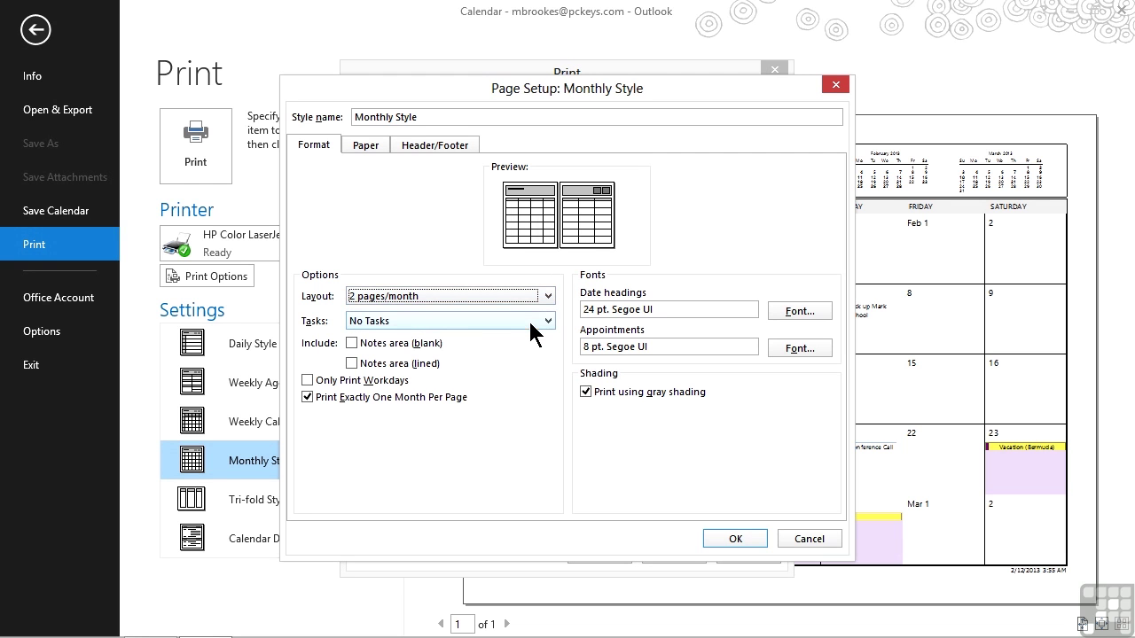
pyautogui.click(544, 296)
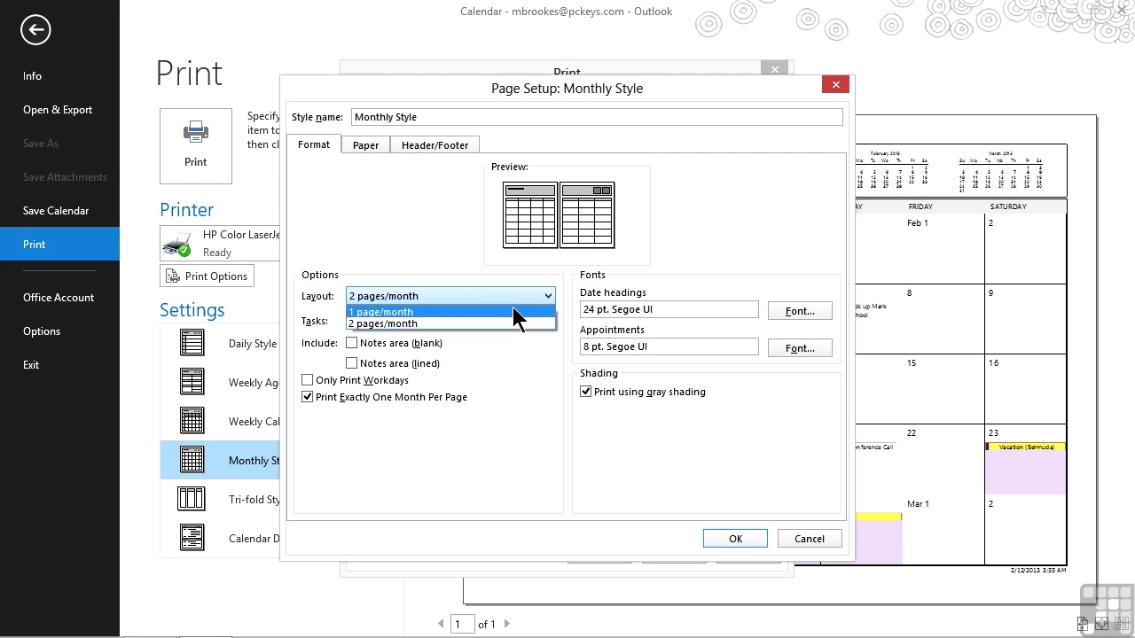
pyautogui.click(511, 310)
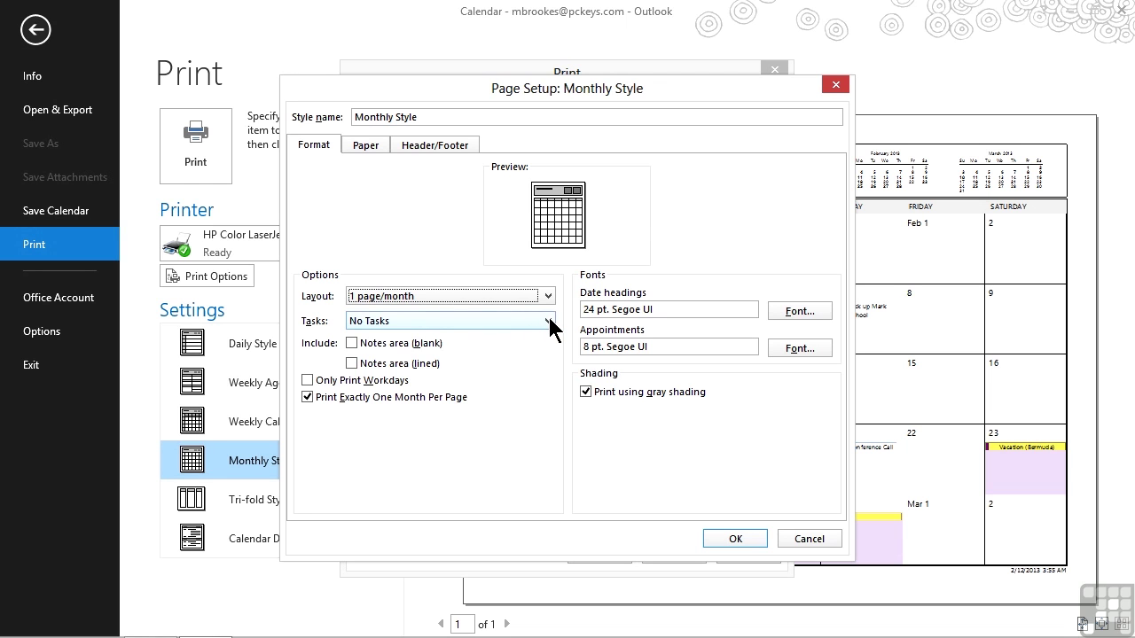
# - Include a Daily Task List and a lined notes area instead of a blank one
pyautogui.click(548, 321)
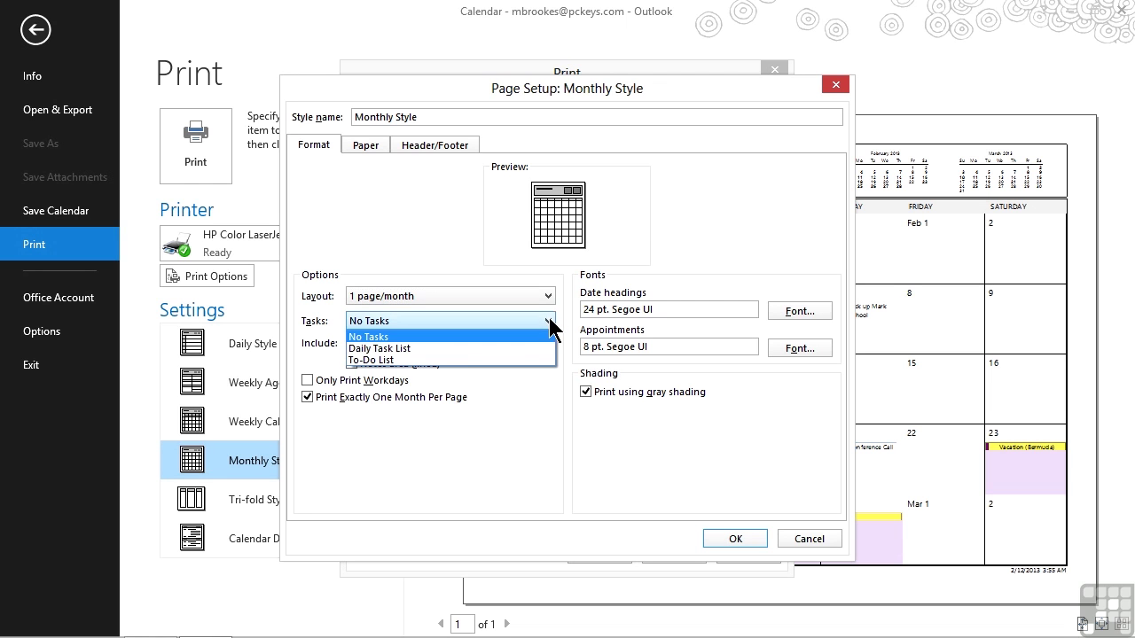
pyautogui.click(449, 350)
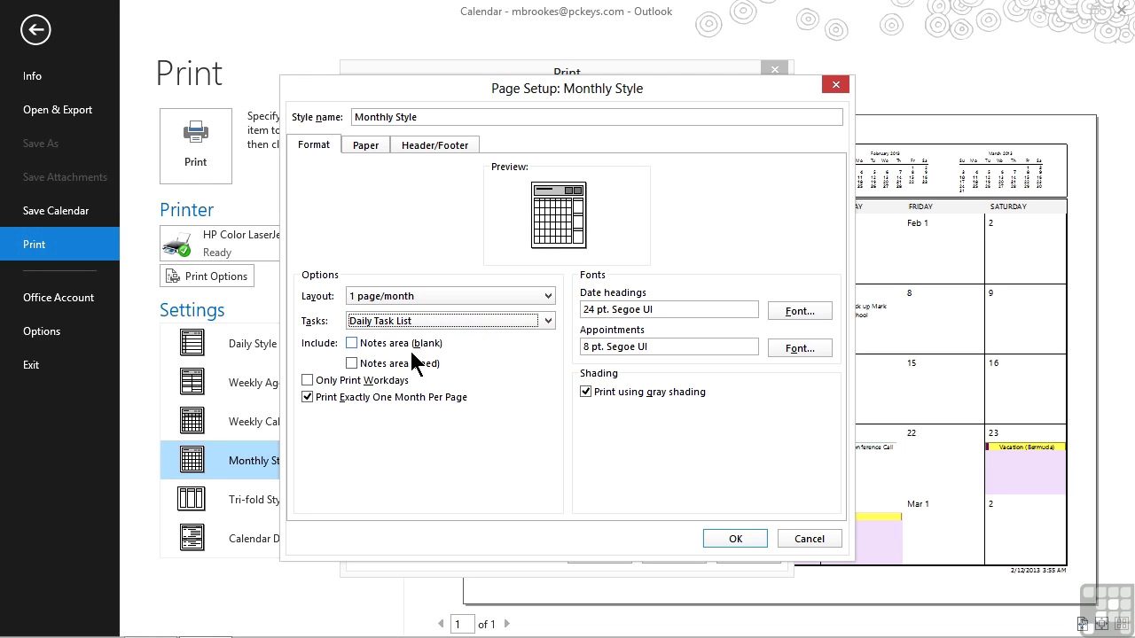
pyautogui.click(351, 344)
pyautogui.click(353, 363)
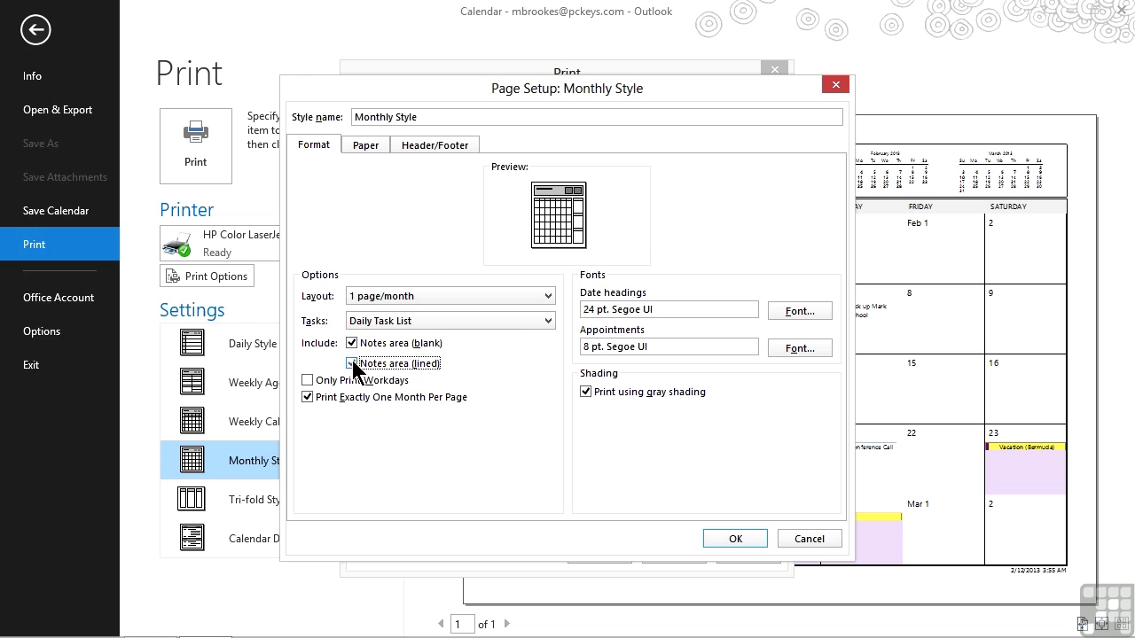
pyautogui.click(352, 344)
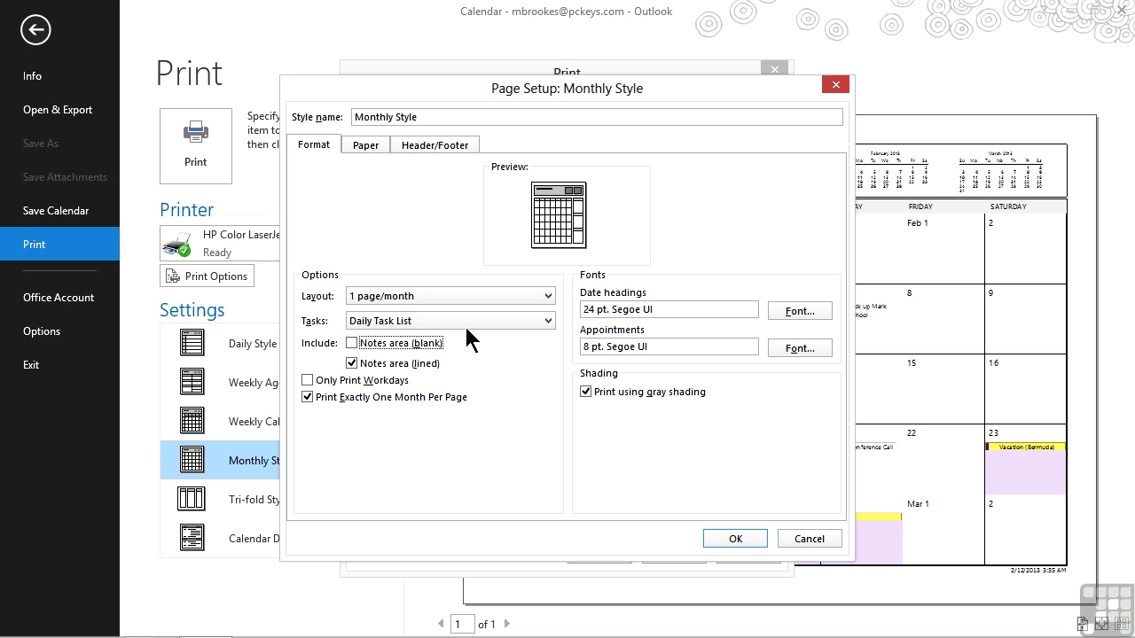
pyautogui.click(367, 146)
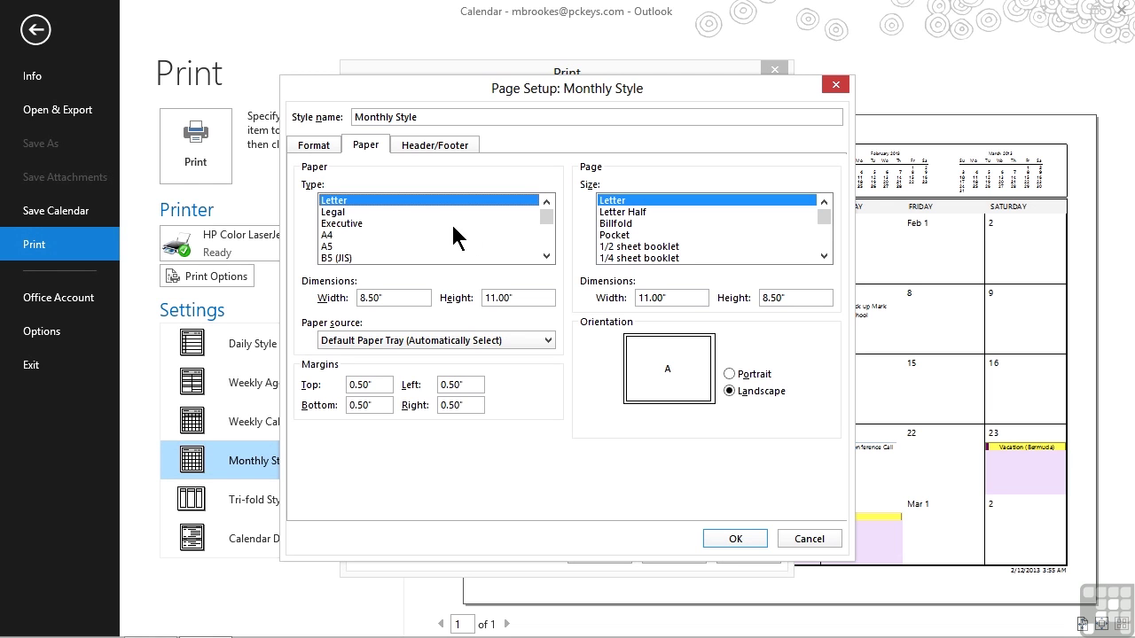
# - Try the Pocket and Day-Timer Senior Pocket sizes, then return to Letter landscape
pyautogui.click(616, 236)
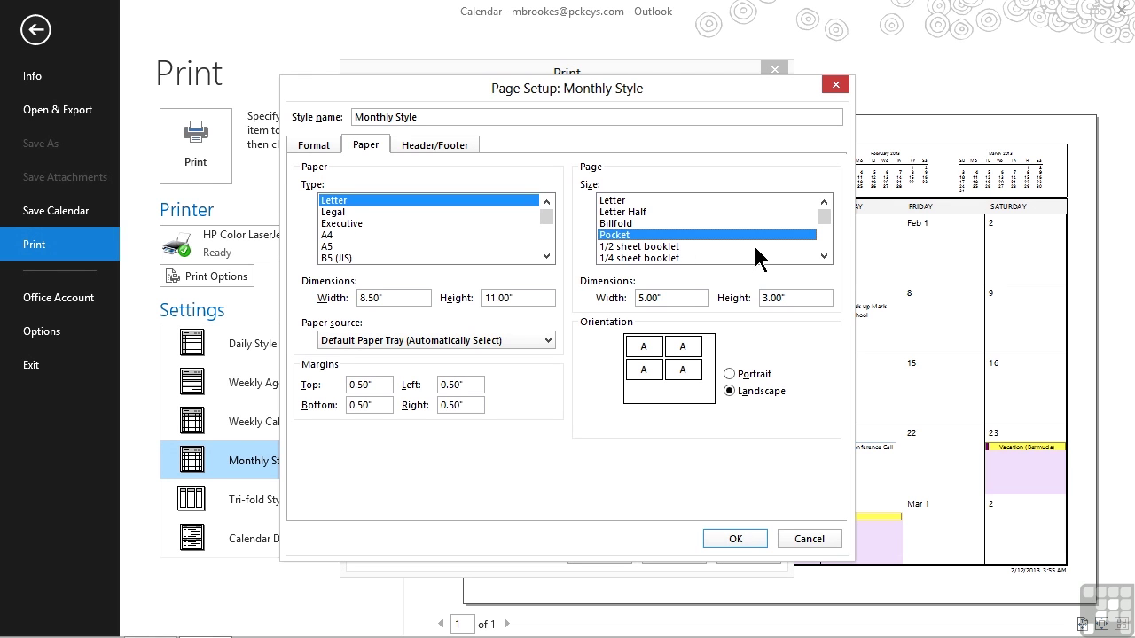
pyautogui.click(822, 254)
pyautogui.click(821, 255)
pyautogui.click(822, 256)
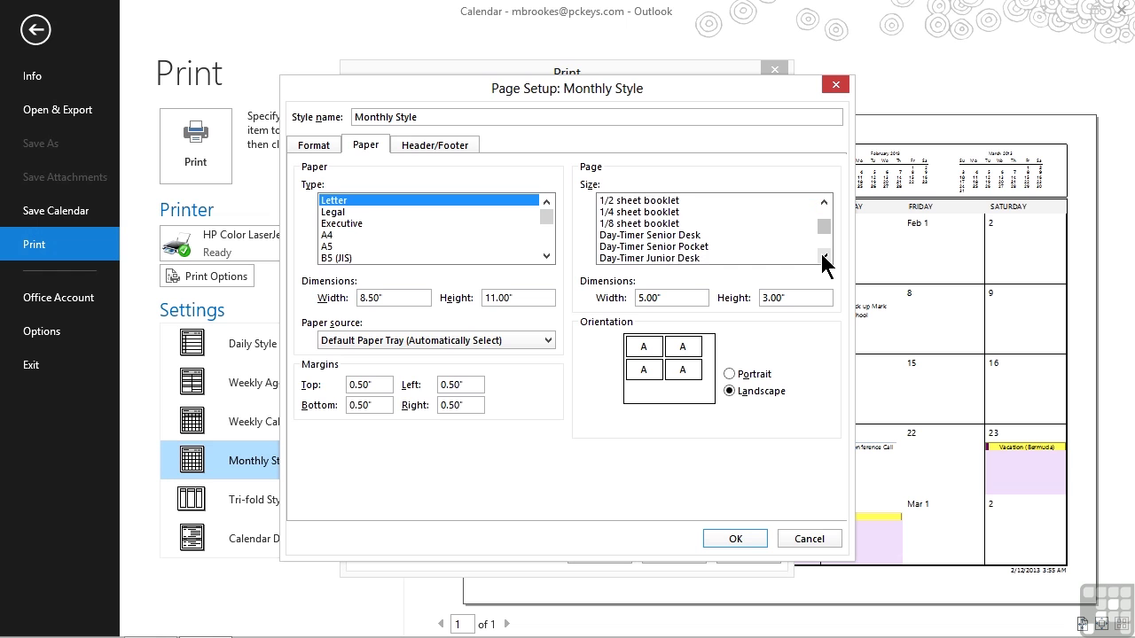
pyautogui.click(822, 256)
pyautogui.click(822, 255)
pyautogui.click(822, 255)
pyautogui.click(822, 256)
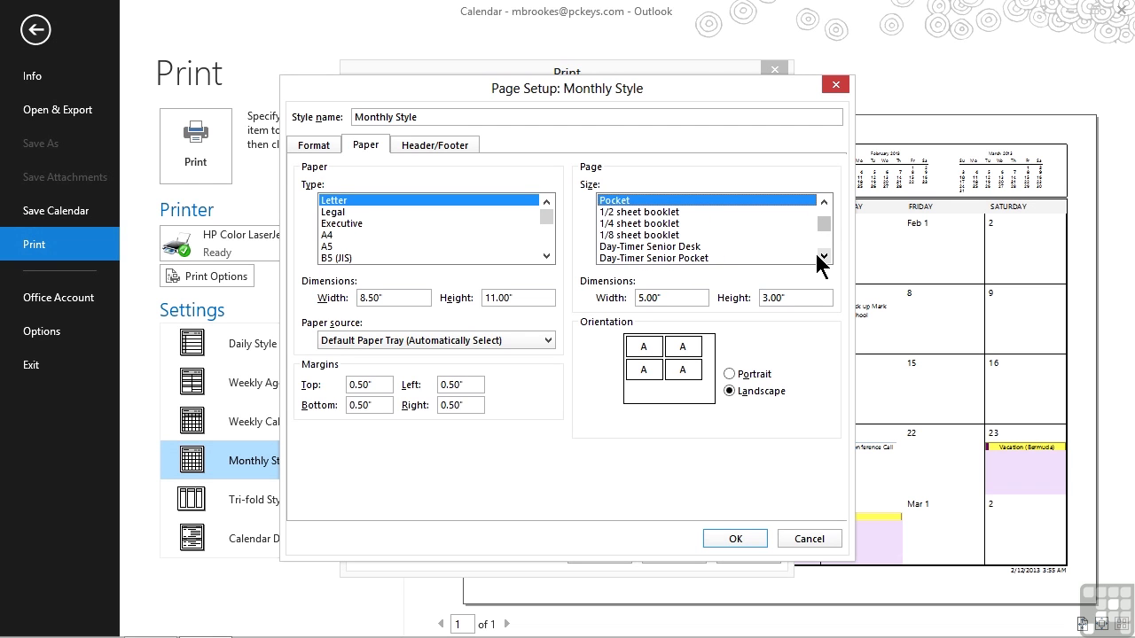
pyautogui.click(691, 258)
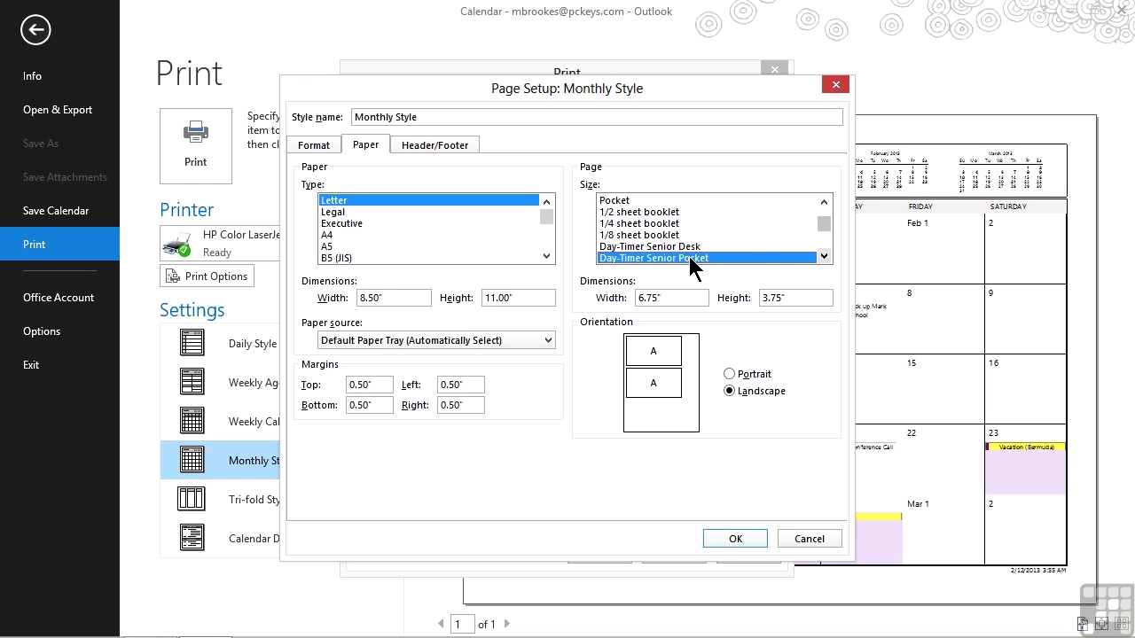
pyautogui.click(824, 203)
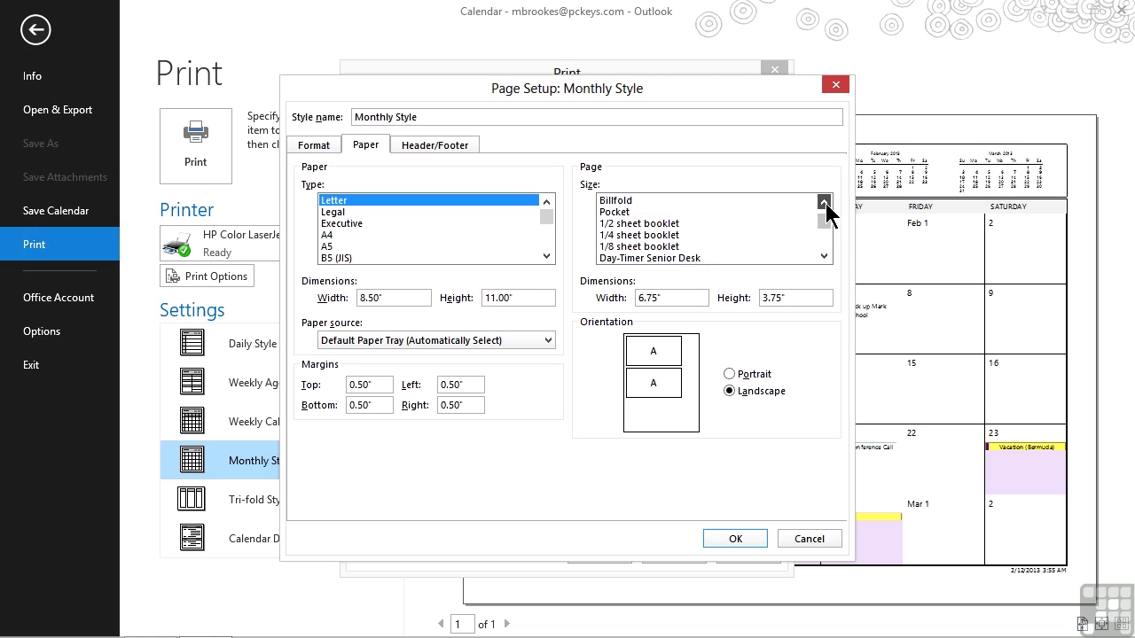
pyautogui.click(824, 203)
pyautogui.click(823, 203)
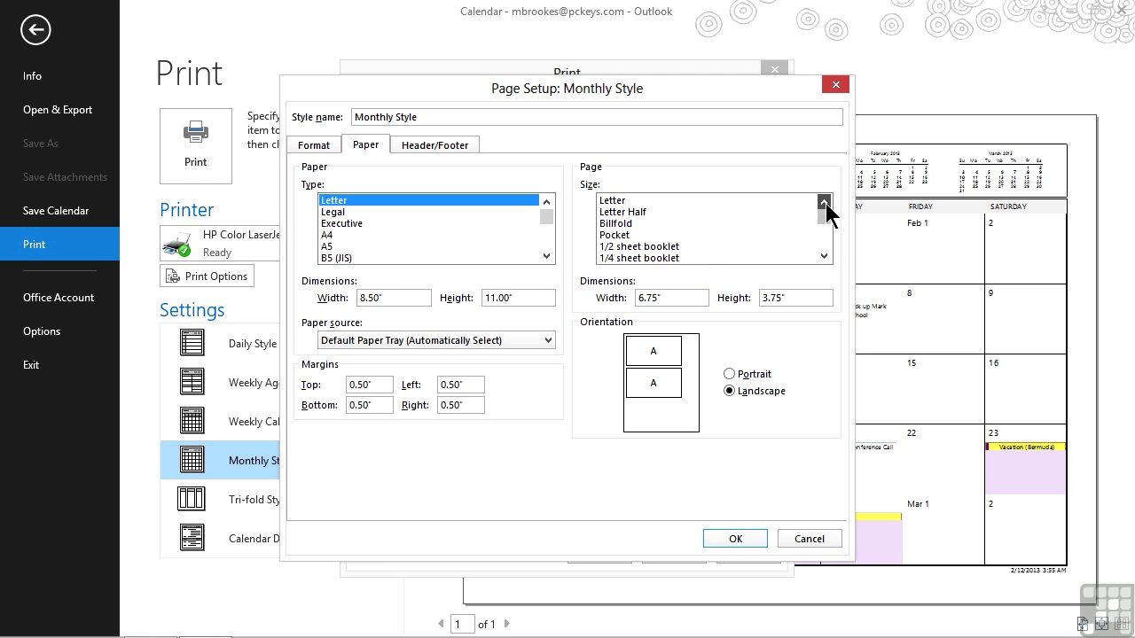
pyautogui.click(615, 203)
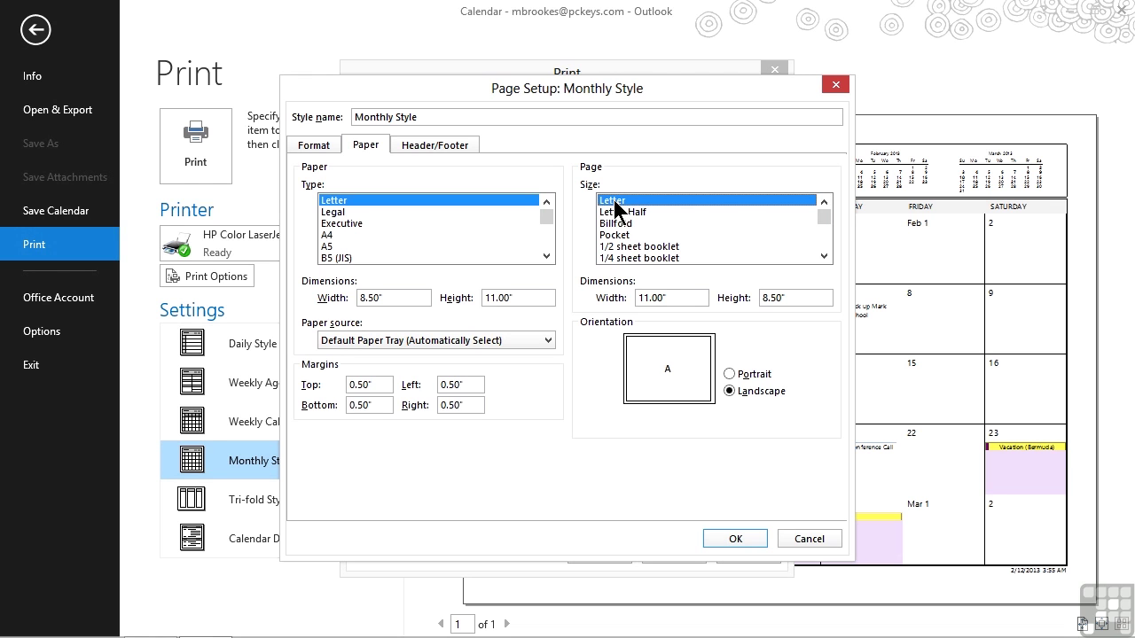
# - Review the Header/Footer settings and accept the Page Setup changes
pyautogui.click(443, 140)
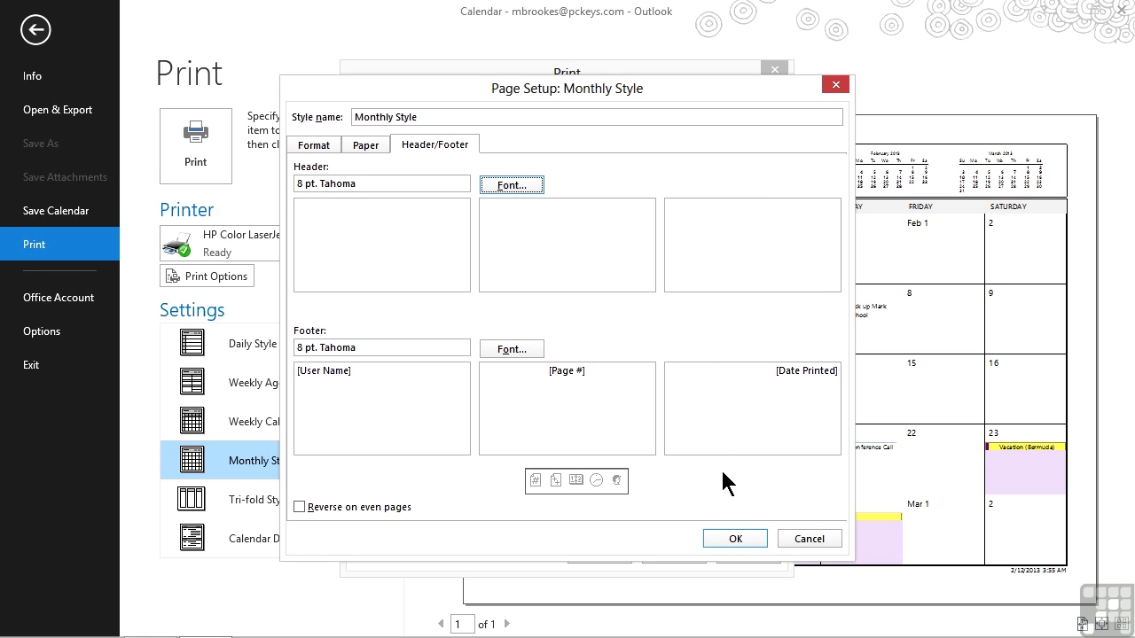
pyautogui.click(725, 534)
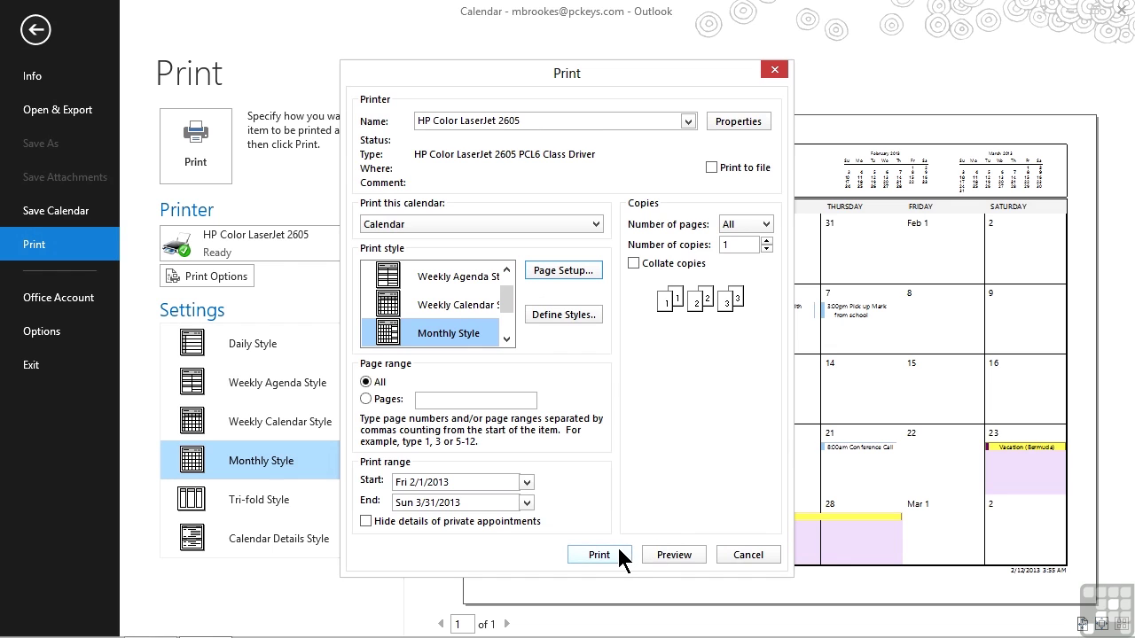
# - Preview February 2013 with the Daily Task List and lined Notes, page 1 of 2
pyautogui.click(674, 556)
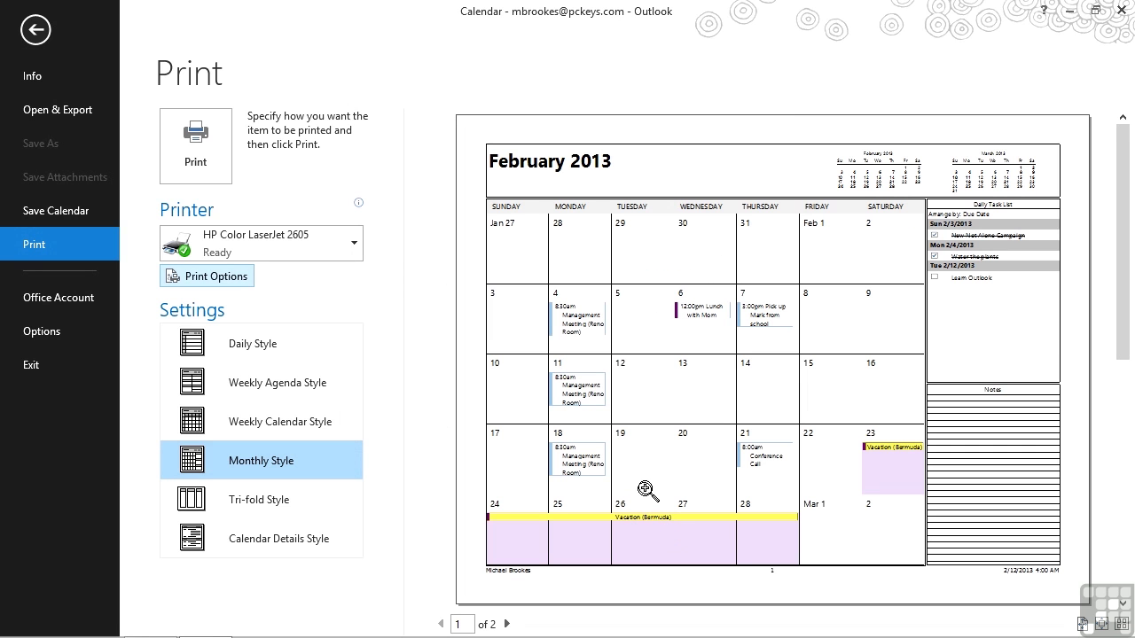